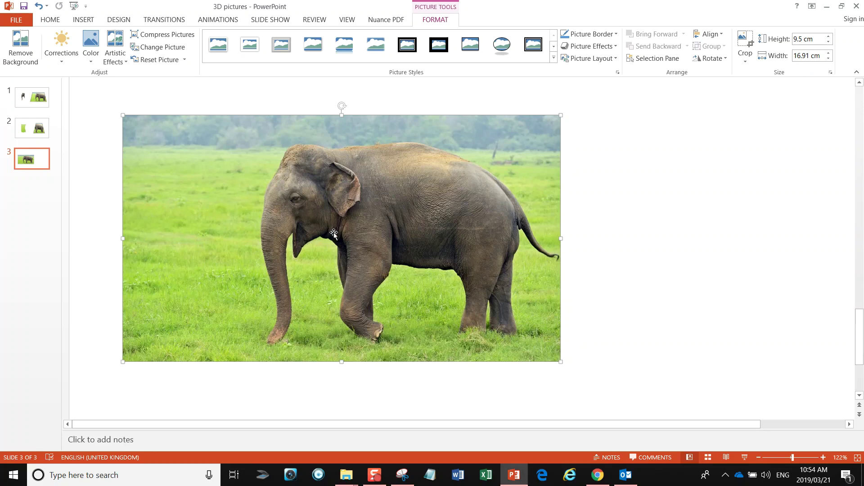
Step: Nudge the elephant photo, then Ctrl+drag a duplicate to the slide's right edge
{"action": "left_click_drag", "start_coordinate": [333, 234], "coordinate": [311, 244]}
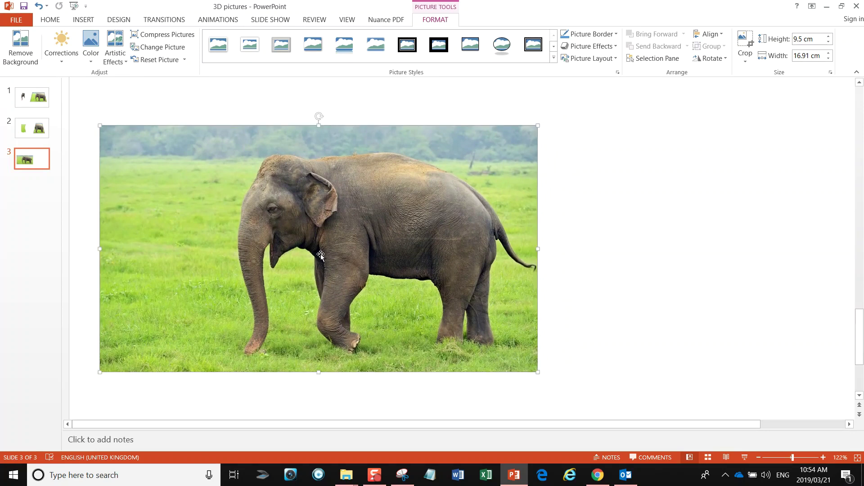
{"action": "left_click_drag", "start_coordinate": [320, 255], "coordinate": [838, 242]}
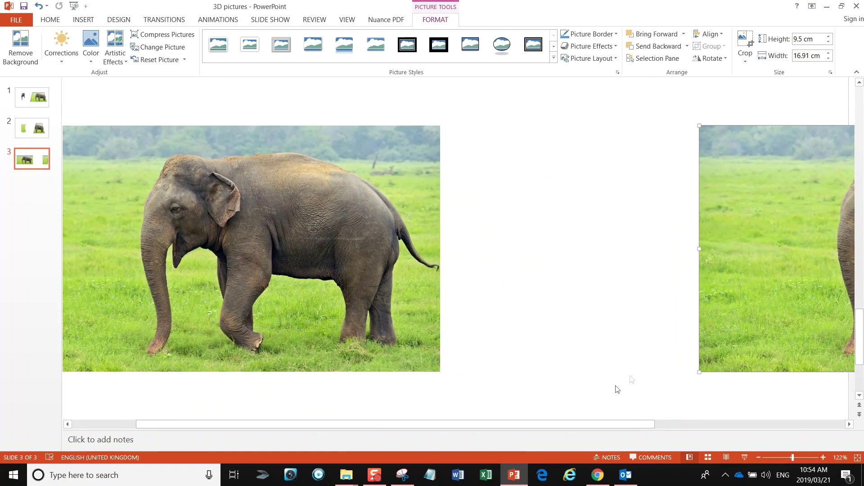
{"action": "left_click_drag", "start_coordinate": [561, 423], "coordinate": [137, 429]}
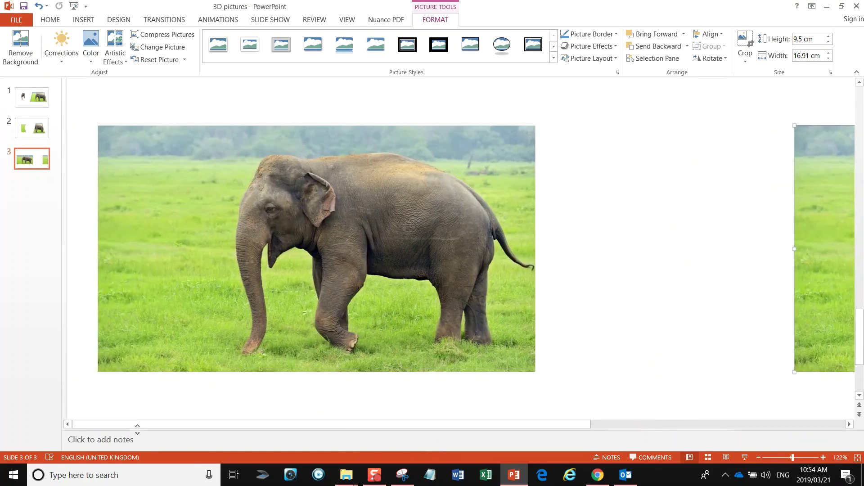
Step: Apply the thick white bevelled Picture Style to the left elephant photo
{"action": "left_click", "coordinate": [280, 311]}
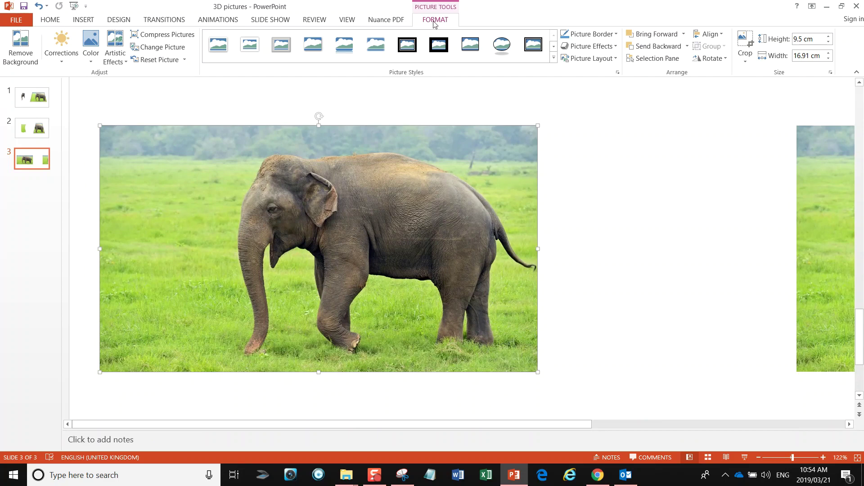
{"action": "left_click", "coordinate": [276, 44]}
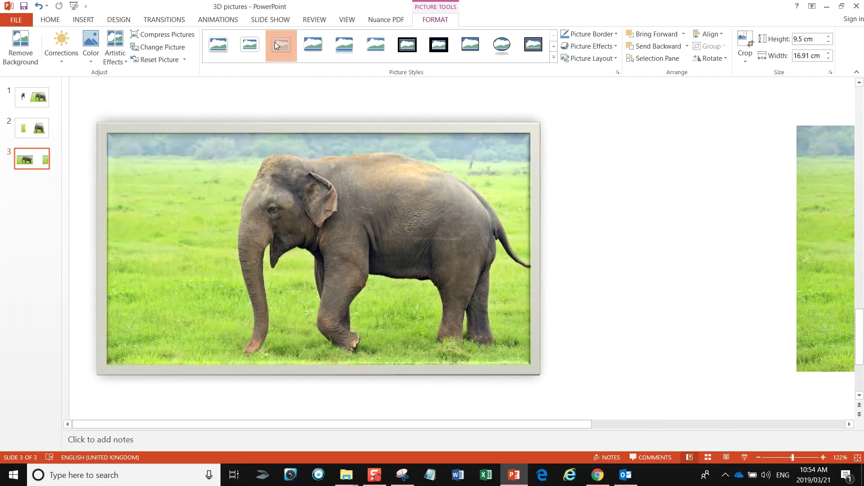
{"action": "left_click", "coordinate": [276, 44]}
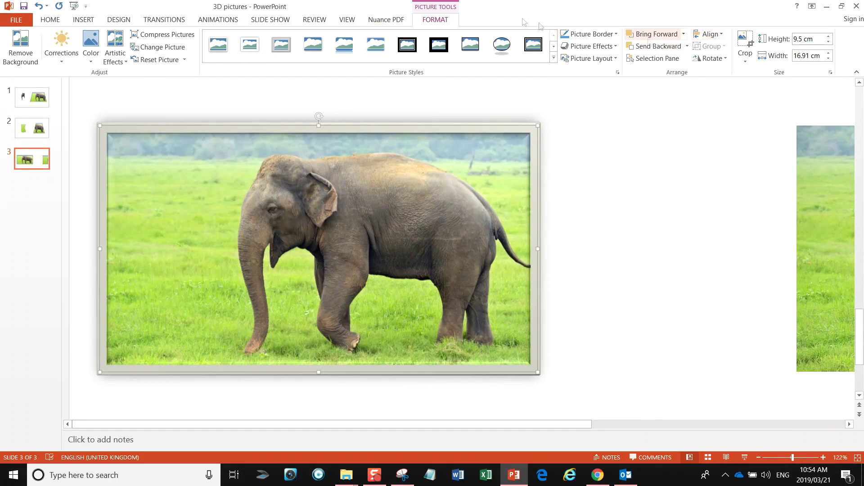
Step: Crop the framed photo to a Trapezoid shape
{"action": "left_click", "coordinate": [746, 62]}
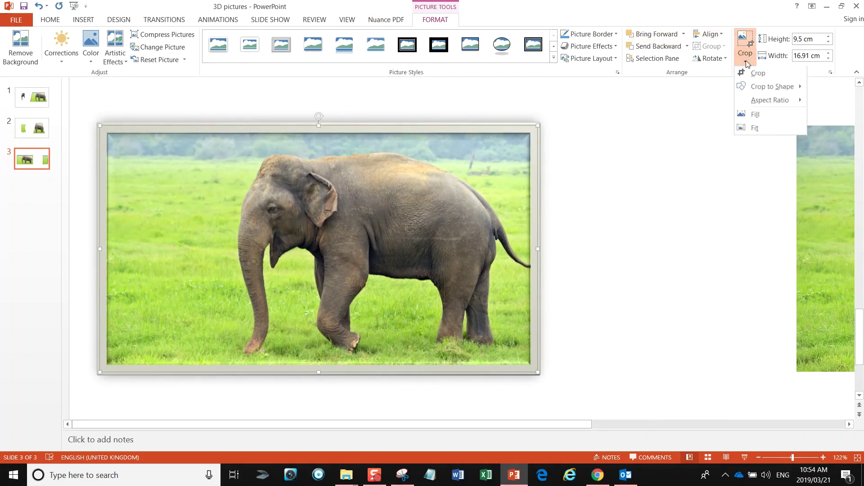
{"action": "mouse_move", "coordinate": [768, 87]}
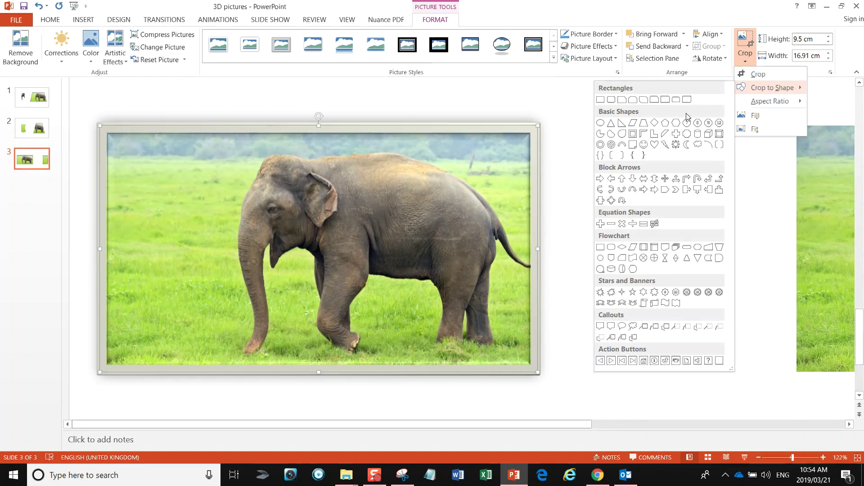
{"action": "left_click", "coordinate": [643, 123]}
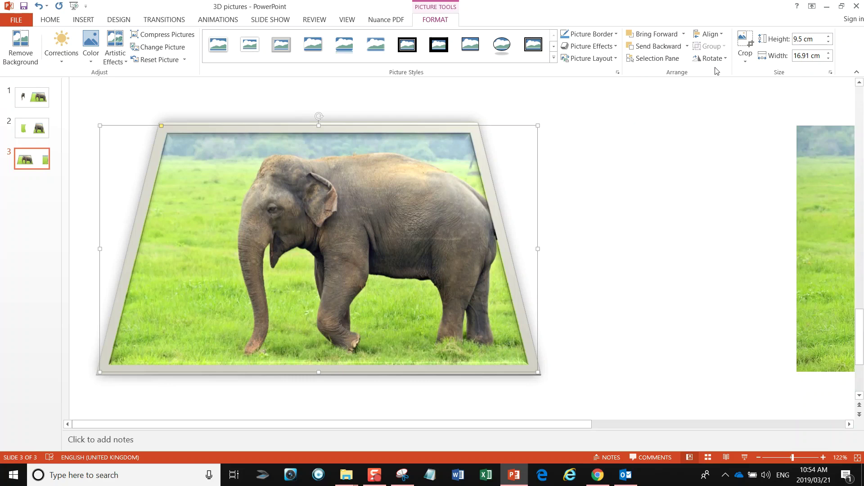
Step: Using Crop > Fit, trim away the head and front legs of the framed photo
{"action": "left_click", "coordinate": [745, 55]}
{"action": "left_click", "coordinate": [751, 130]}
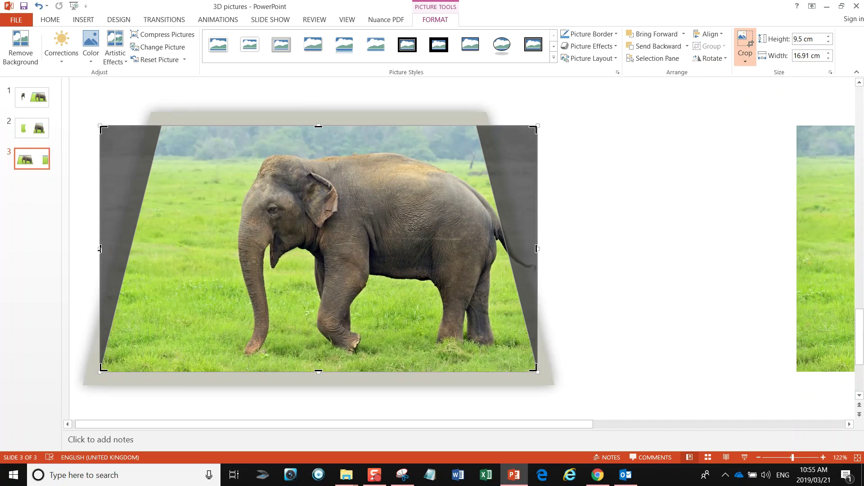
{"action": "left_click_drag", "start_coordinate": [100, 249], "coordinate": [297, 284]}
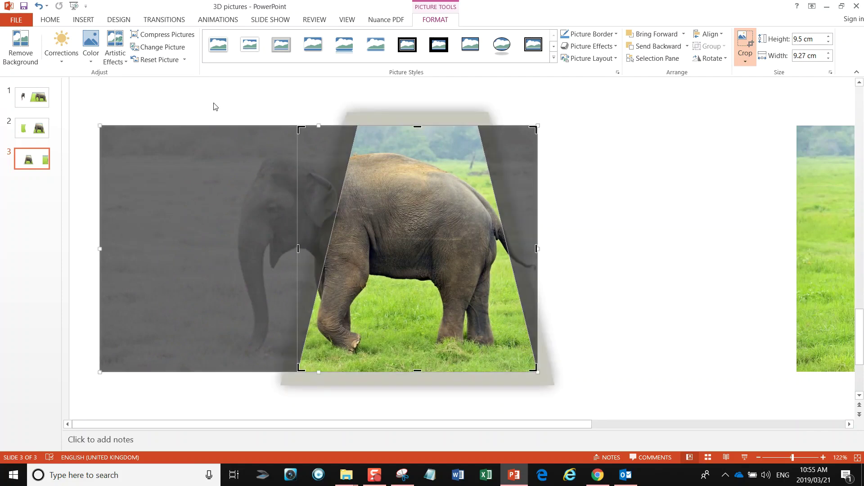
Step: Move the framed photo right and bring the plain elephant copy onto the slide's left
{"action": "left_click", "coordinate": [214, 107]}
{"action": "left_click_drag", "start_coordinate": [461, 283], "coordinate": [678, 278]}
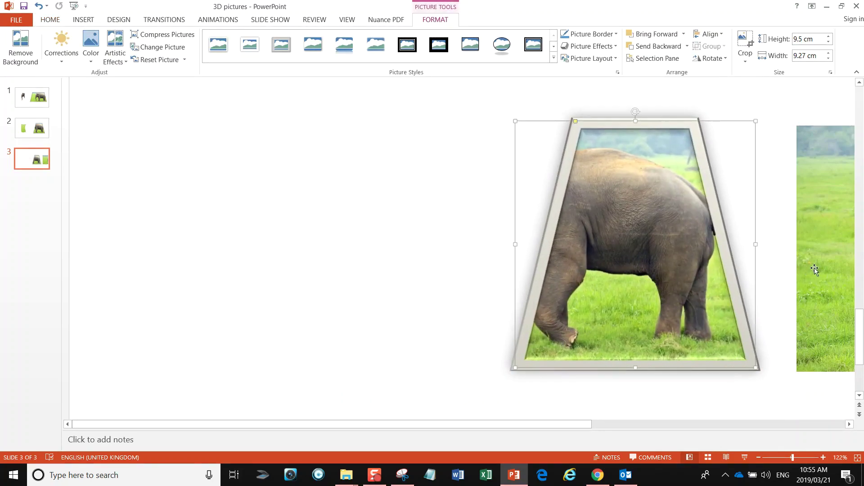
{"action": "left_click_drag", "start_coordinate": [813, 268], "coordinate": [100, 262]}
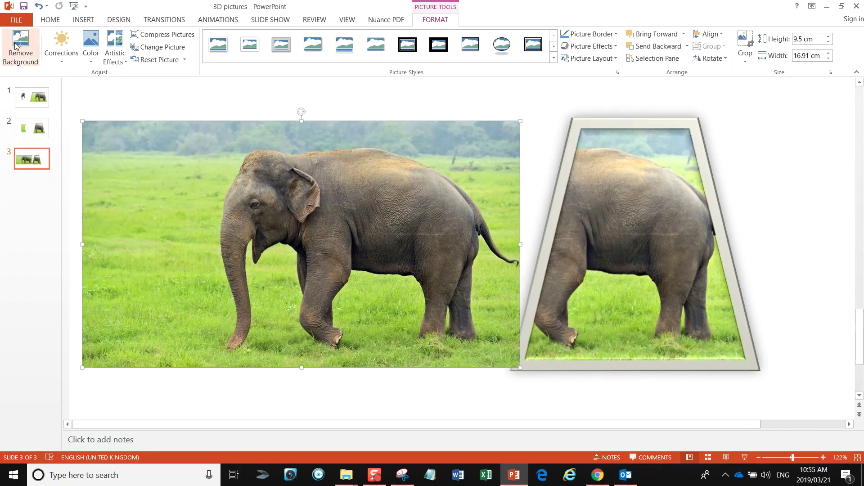
Step: Start Remove Background on the plain copy and fit the marquee to the elephant's head and front legs
{"action": "left_click", "coordinate": [18, 46]}
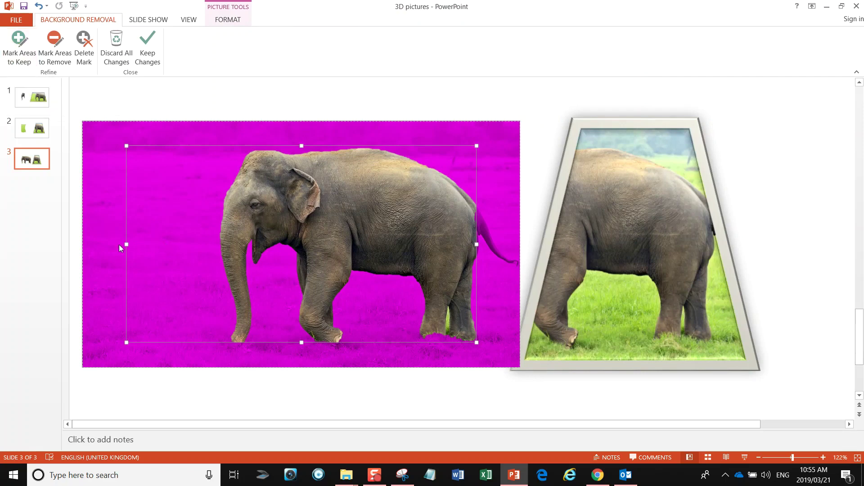
{"action": "left_click_drag", "start_coordinate": [125, 244], "coordinate": [212, 256]}
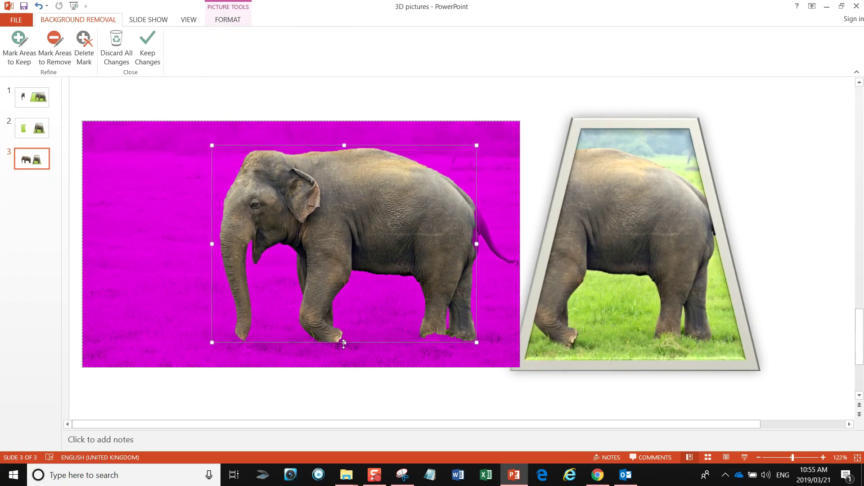
{"action": "left_click_drag", "start_coordinate": [345, 343], "coordinate": [345, 348]}
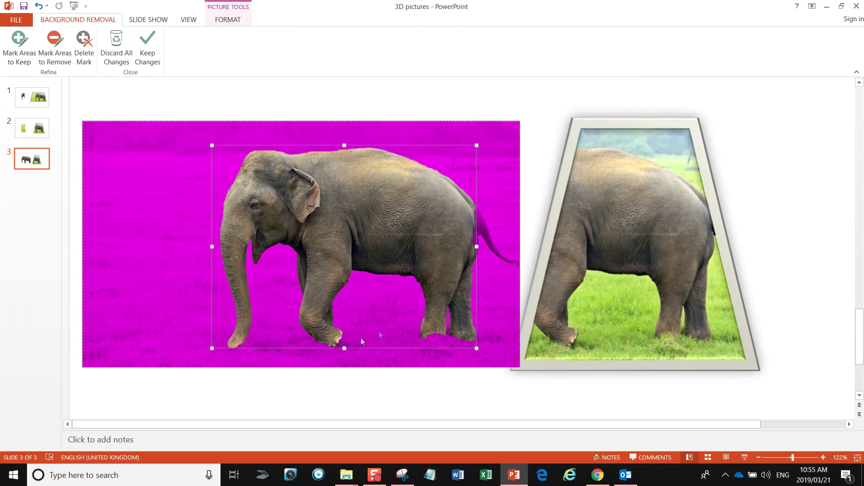
{"action": "left_click_drag", "start_coordinate": [476, 247], "coordinate": [380, 244]}
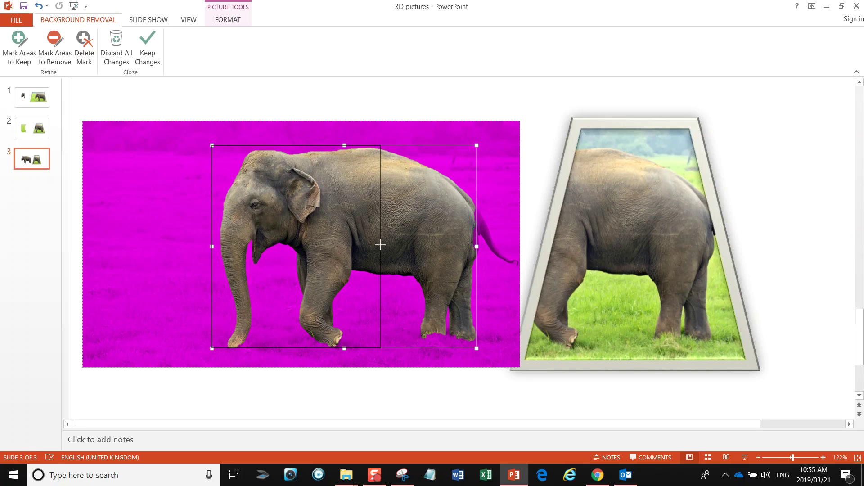
{"action": "left_click_drag", "start_coordinate": [381, 244], "coordinate": [376, 246]}
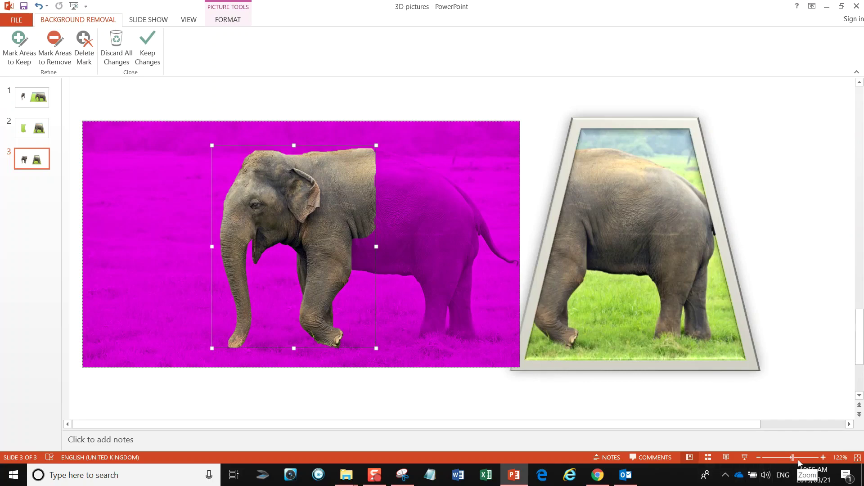
{"action": "left_click_drag", "start_coordinate": [795, 459], "coordinate": [803, 459]}
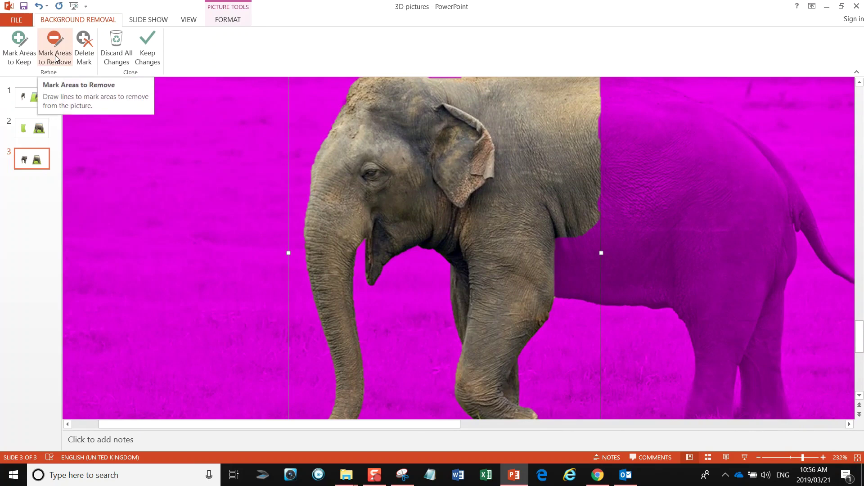
Step: Use Mark Areas to Keep on the magenta body area just behind the elephant's neck
{"action": "left_click", "coordinate": [26, 56]}
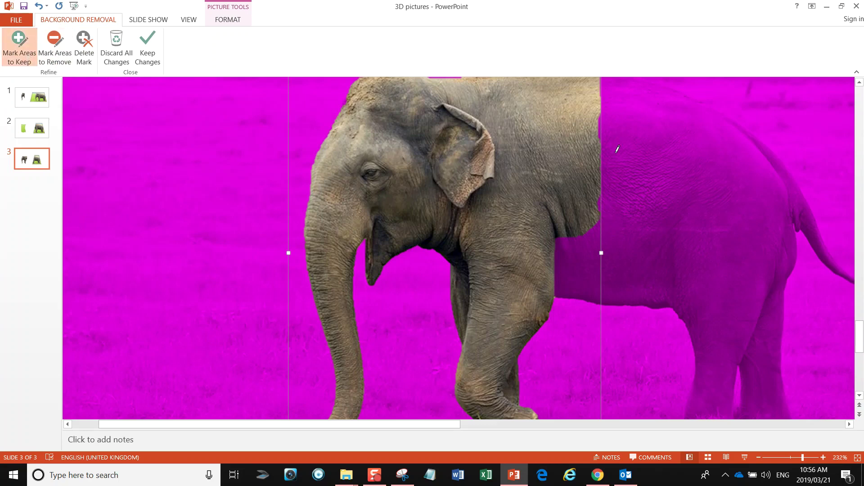
{"action": "left_click", "coordinate": [575, 260]}
{"action": "scroll", "coordinate": [590, 244], "scroll_direction": "up", "scroll_amount": 1}
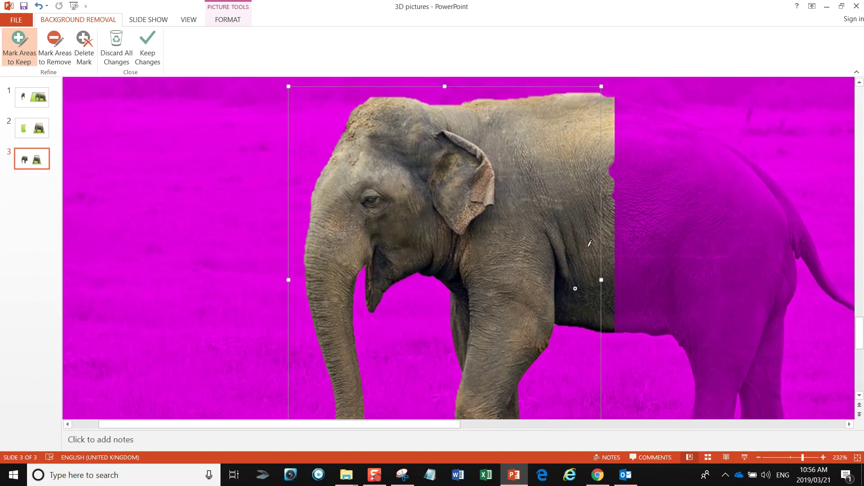
{"action": "scroll", "coordinate": [590, 243], "scroll_direction": "down", "scroll_amount": 3}
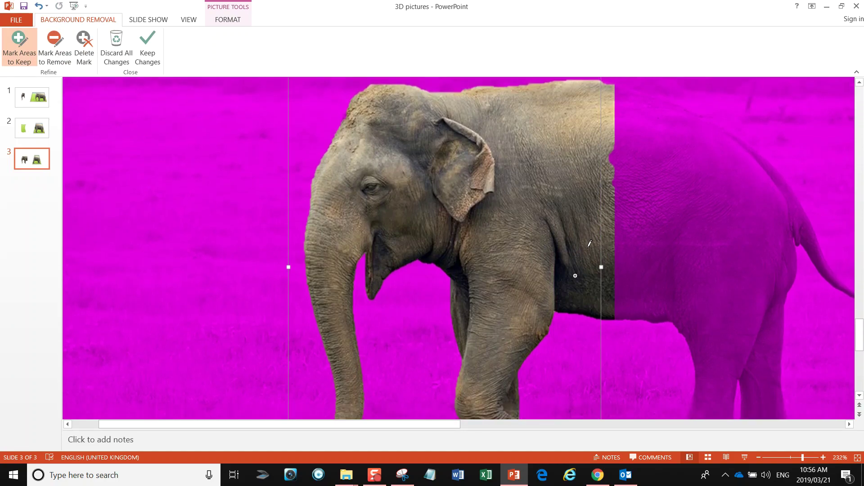
{"action": "scroll", "coordinate": [588, 243], "scroll_direction": "down", "scroll_amount": 1}
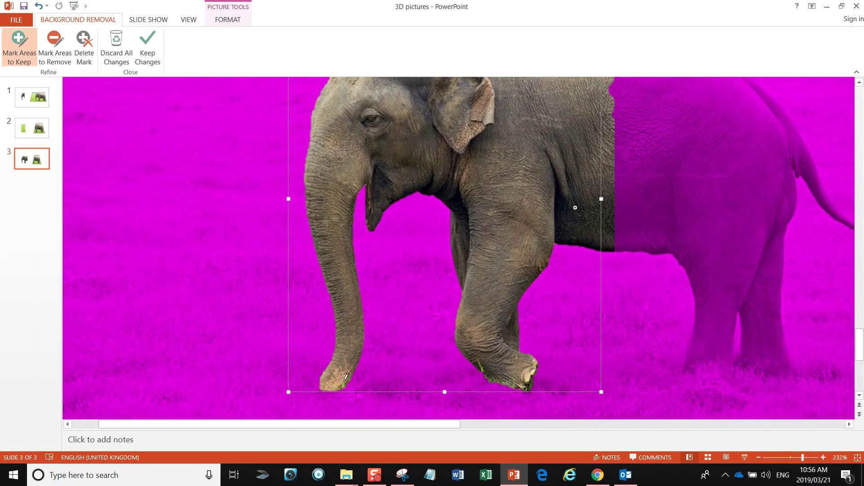
{"action": "scroll", "coordinate": [395, 334], "scroll_direction": "up", "scroll_amount": 4}
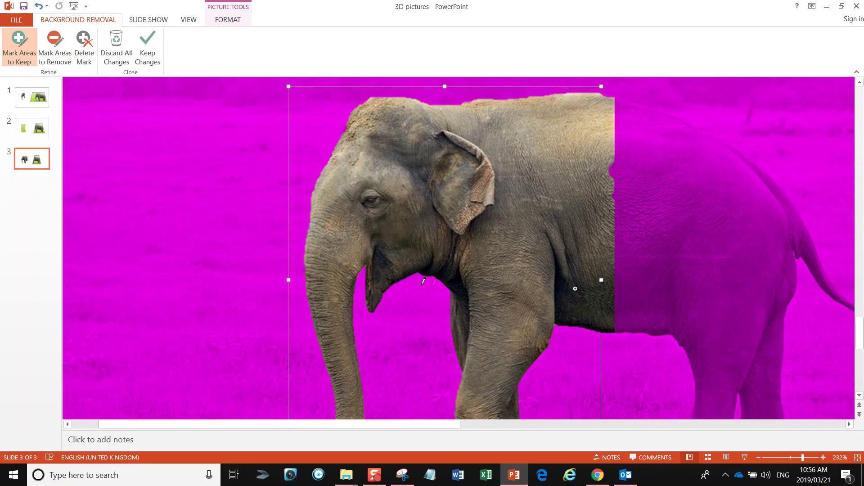
{"action": "left_click", "coordinate": [794, 458]}
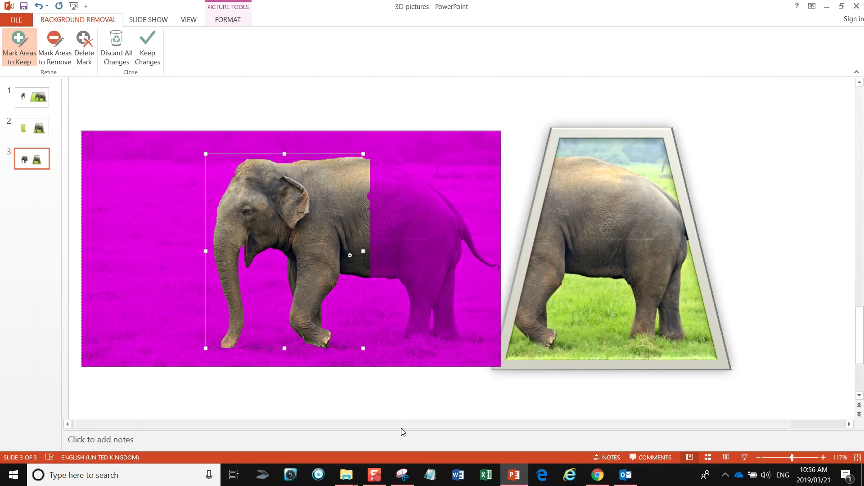
Step: Keep the background-removal changes and drag the cut-out elephant front over the trapezoid frame
{"action": "left_click", "coordinate": [252, 112]}
{"action": "left_click_drag", "start_coordinate": [278, 202], "coordinate": [496, 205]}
{"action": "left_click", "coordinate": [211, 205]}
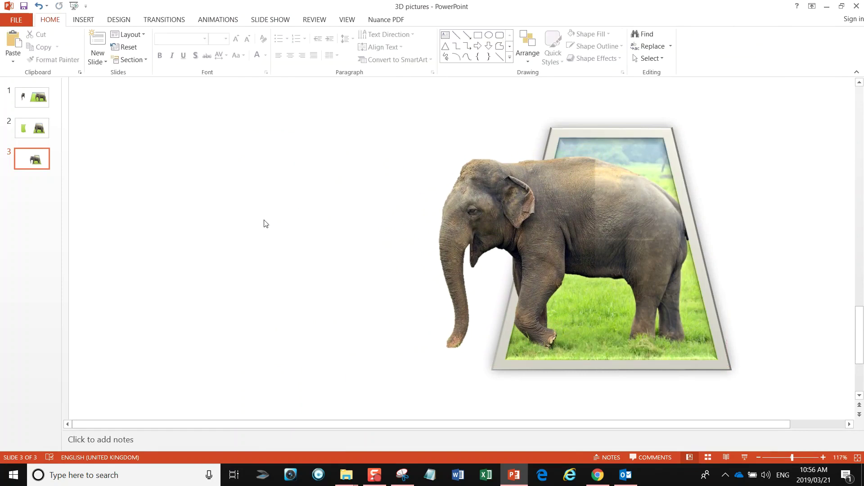